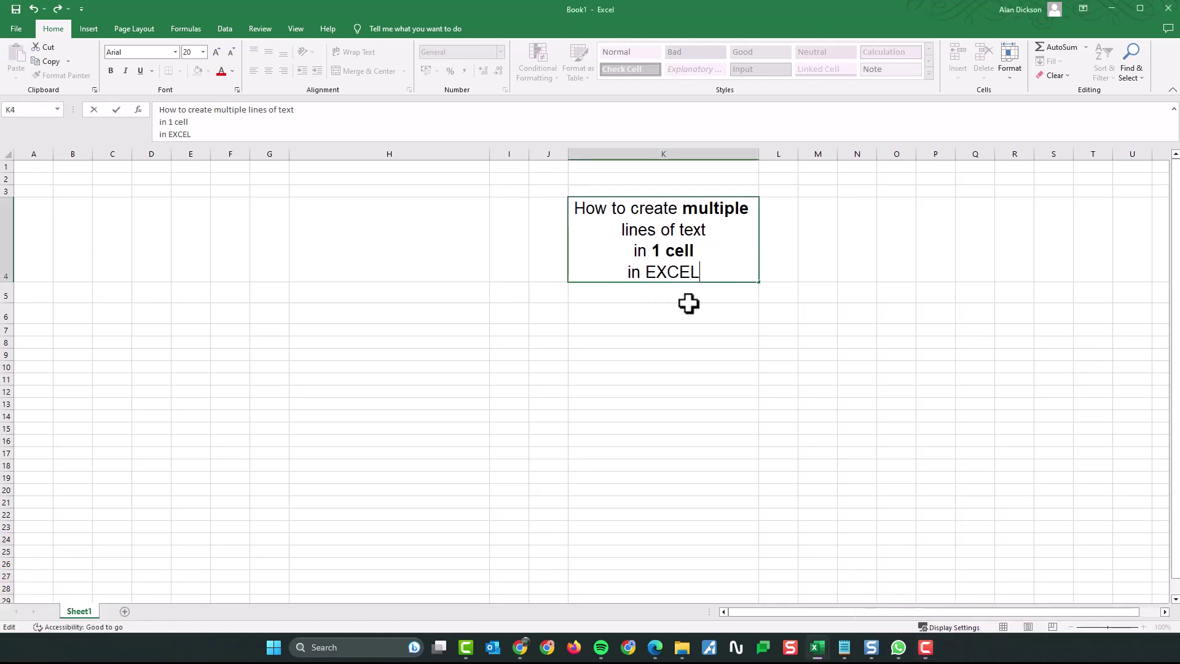
- Confirm the four-line title 'How to create multiple lines of text in 1 cell in EXCEL' in K4
key("ctrl+Return")
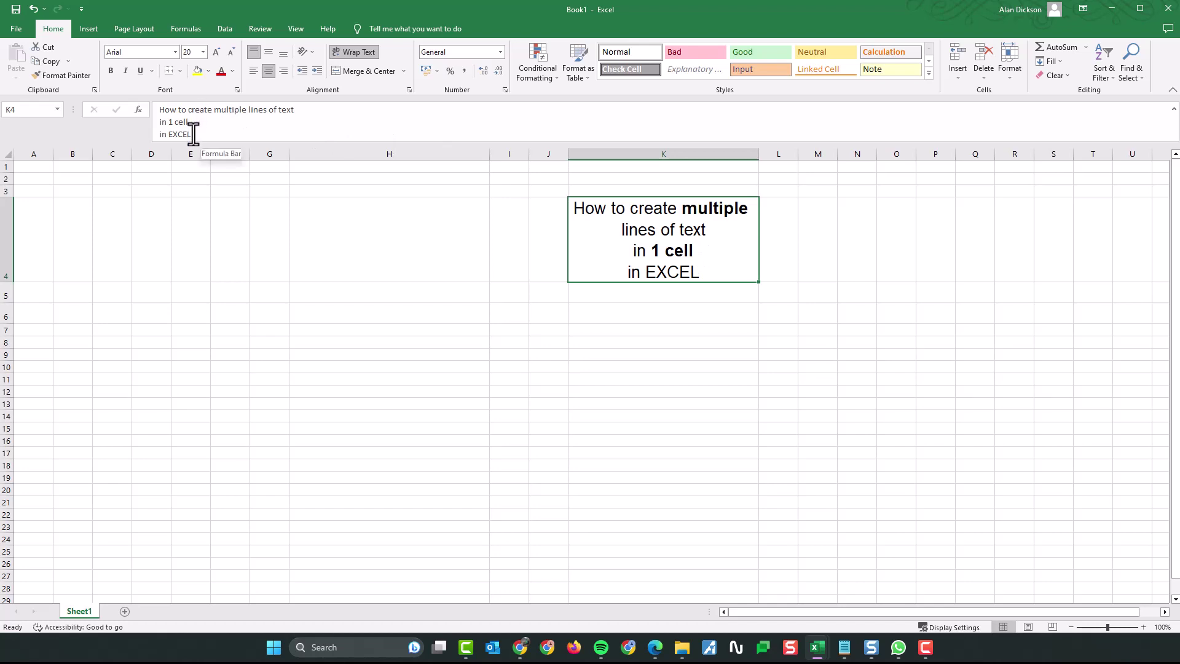
left_click(387, 316)
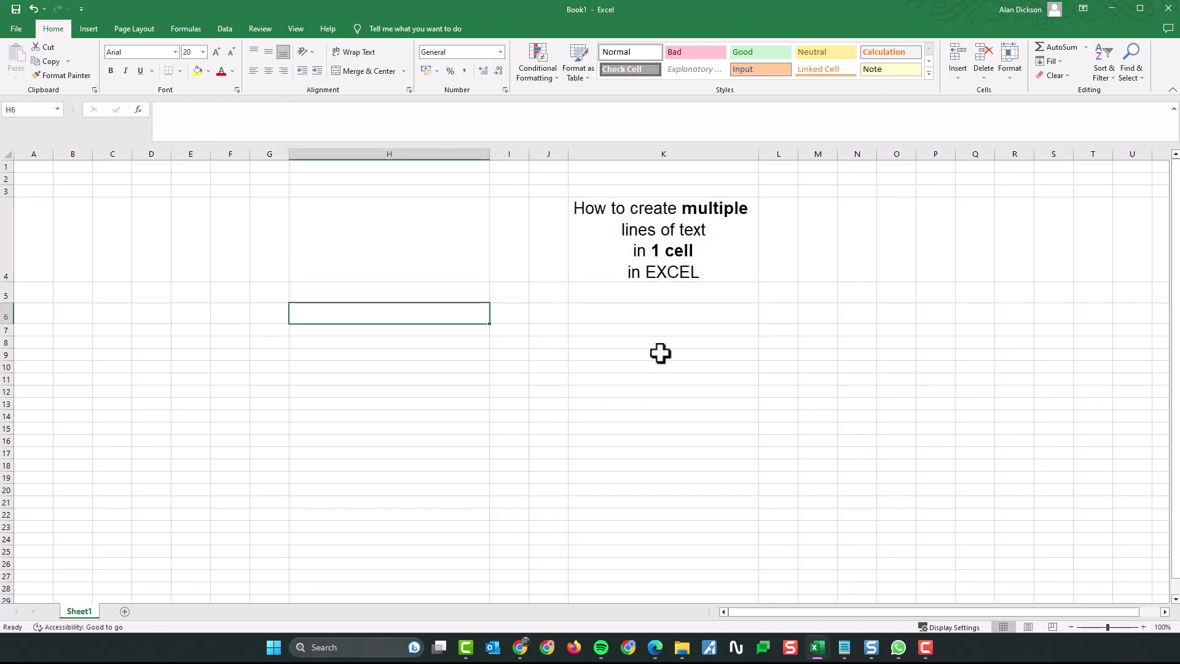
type("Alan")
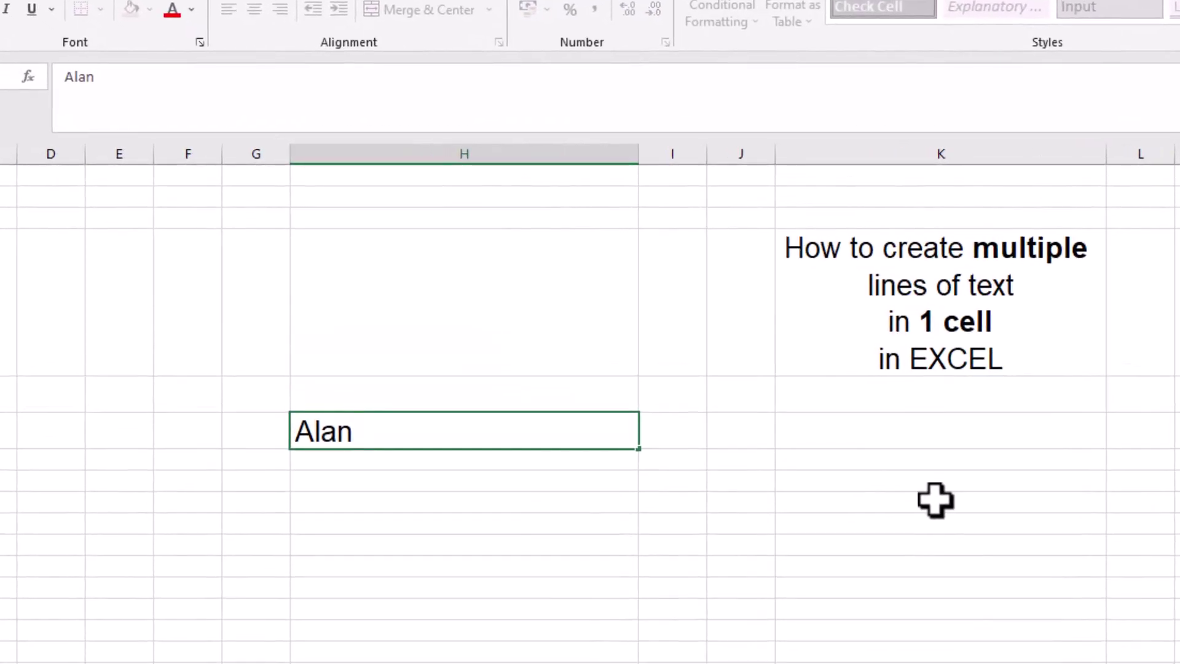
key("Return")
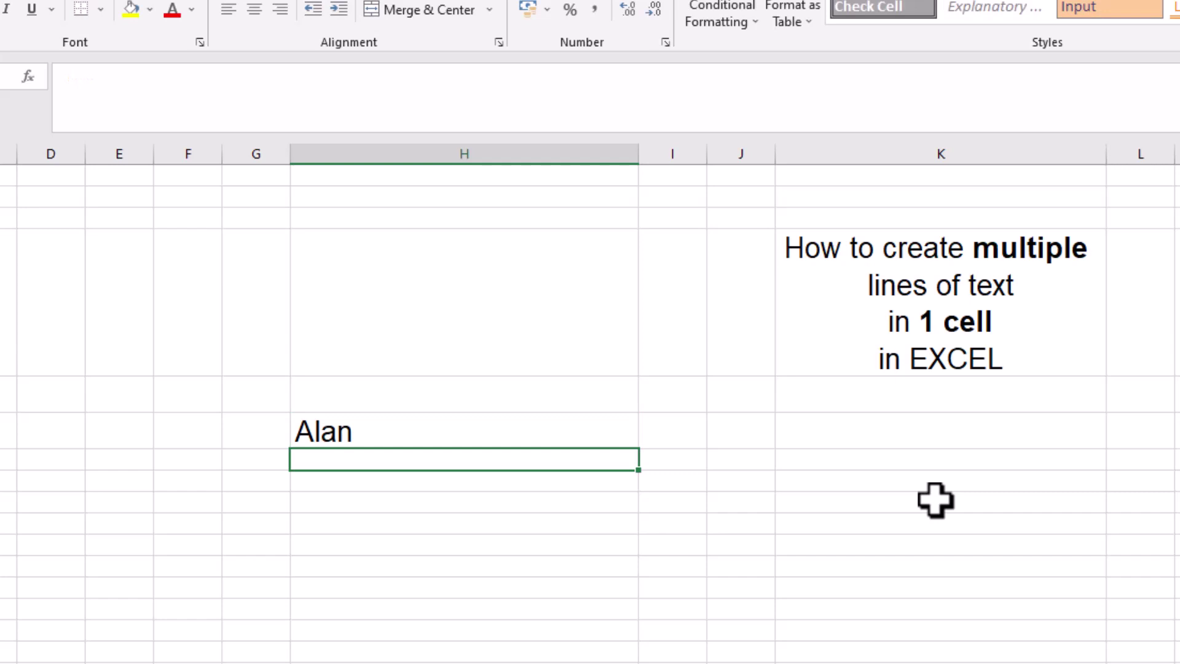
type("John")
key("Return")
type("Peter")
key("Return")
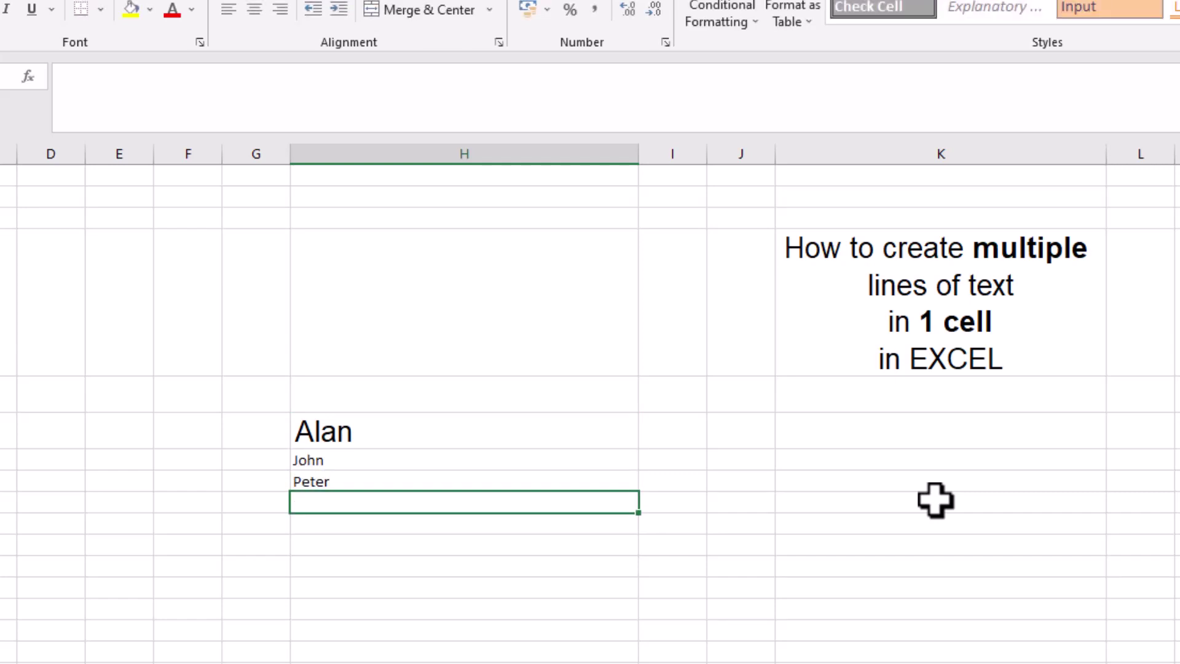
left_click(378, 434)
left_click(371, 462)
left_click(375, 482)
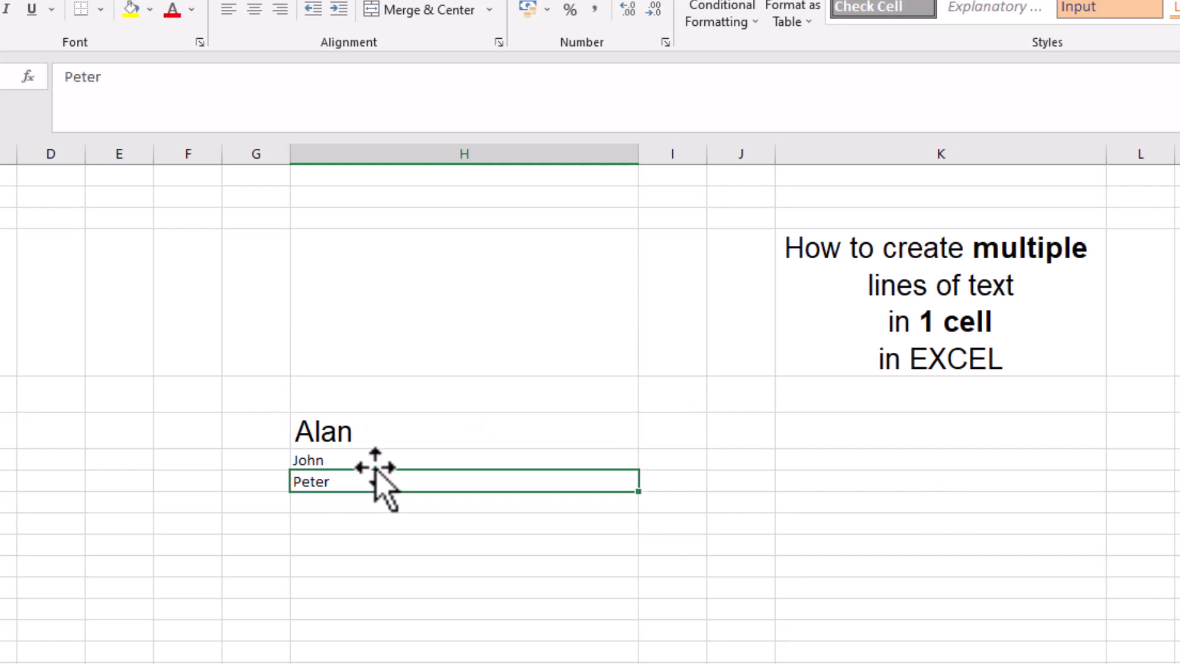
left_click(376, 464)
left_click(381, 439)
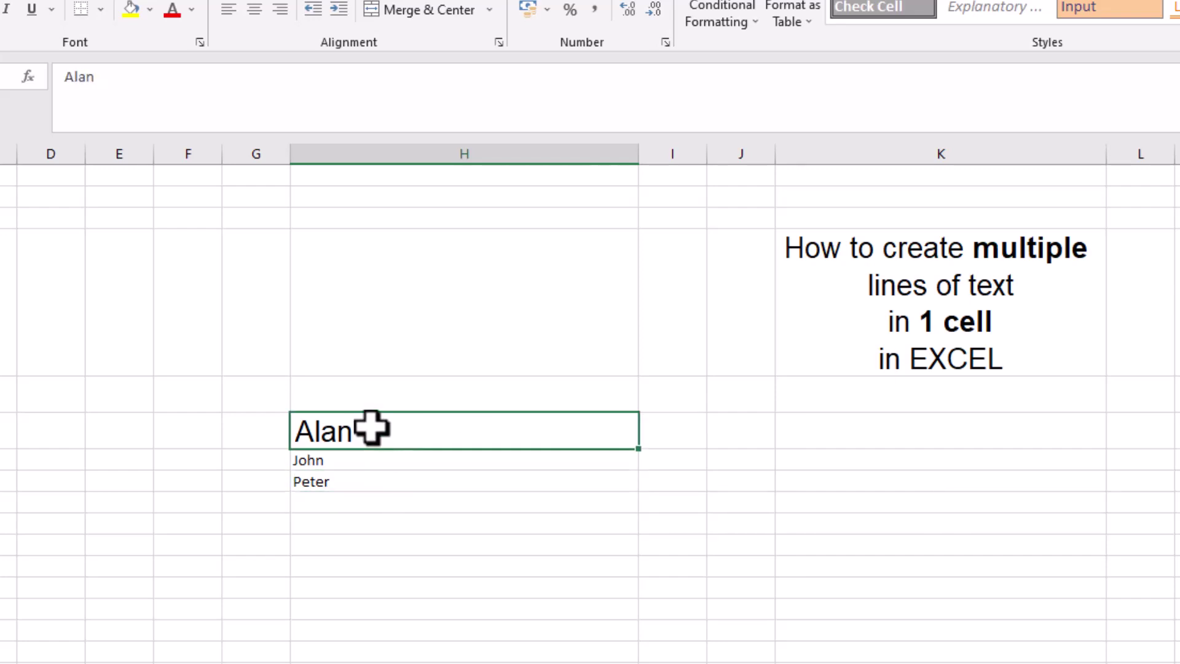
left_click_drag(387, 550, 334, 413)
key("ctrl+z")
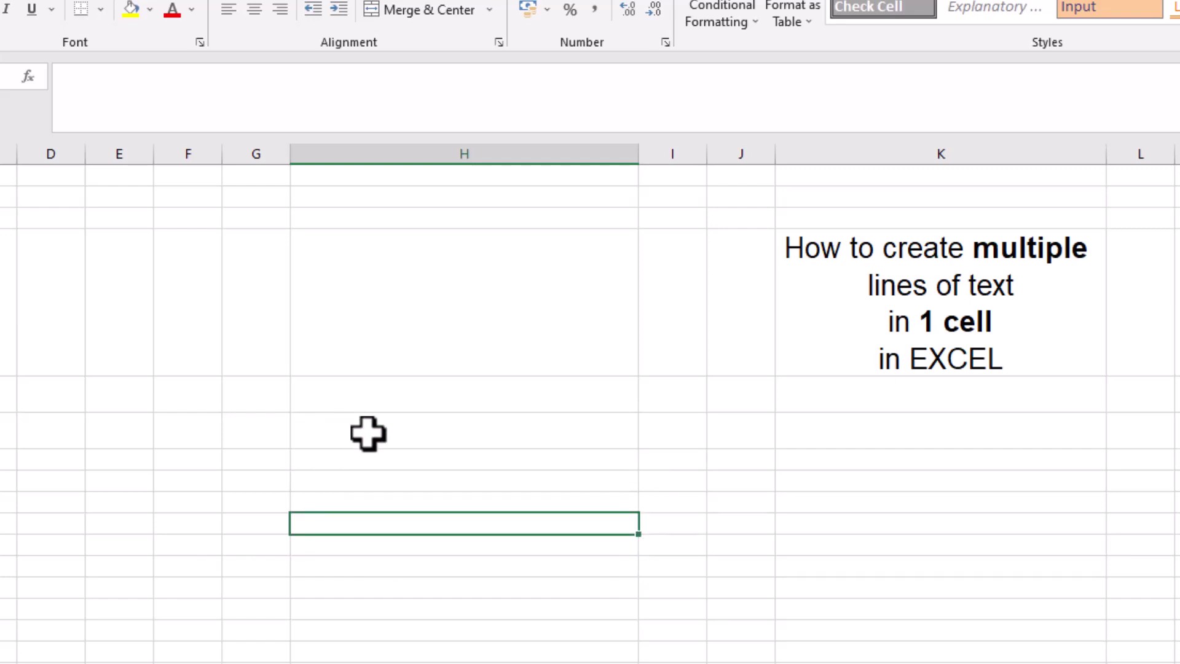
key("Up")
key("Up")
key("Up")
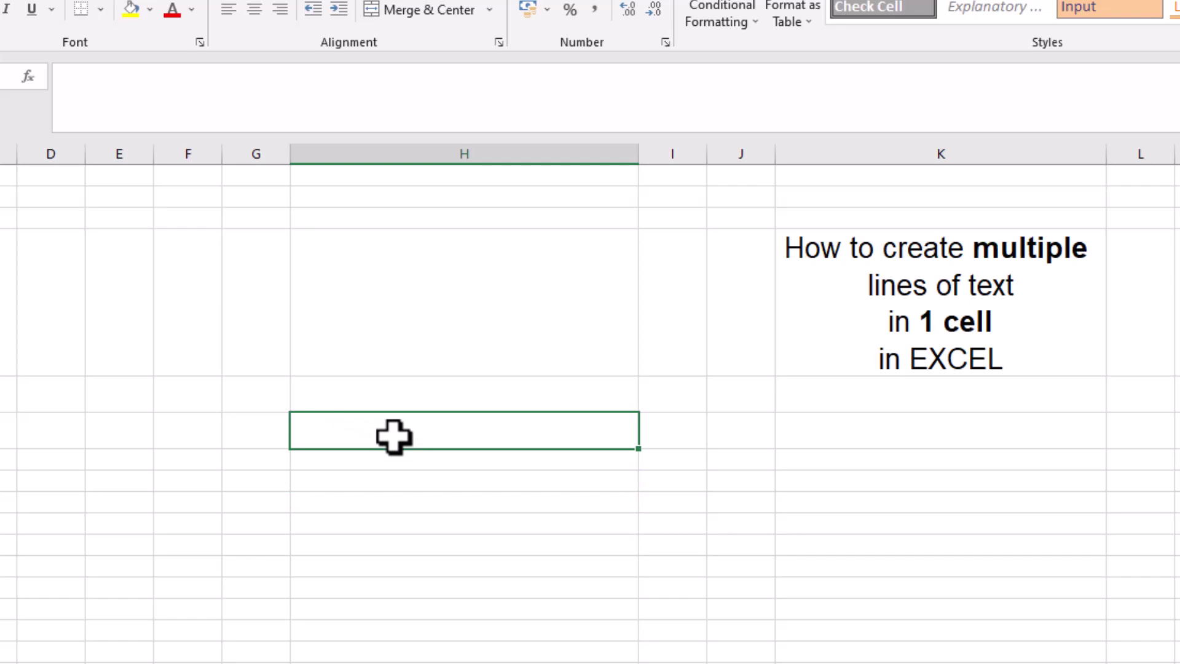
- Enter Alan, John, Anu and Chris on four separate lines in H6, then reselect it
type("Alan")
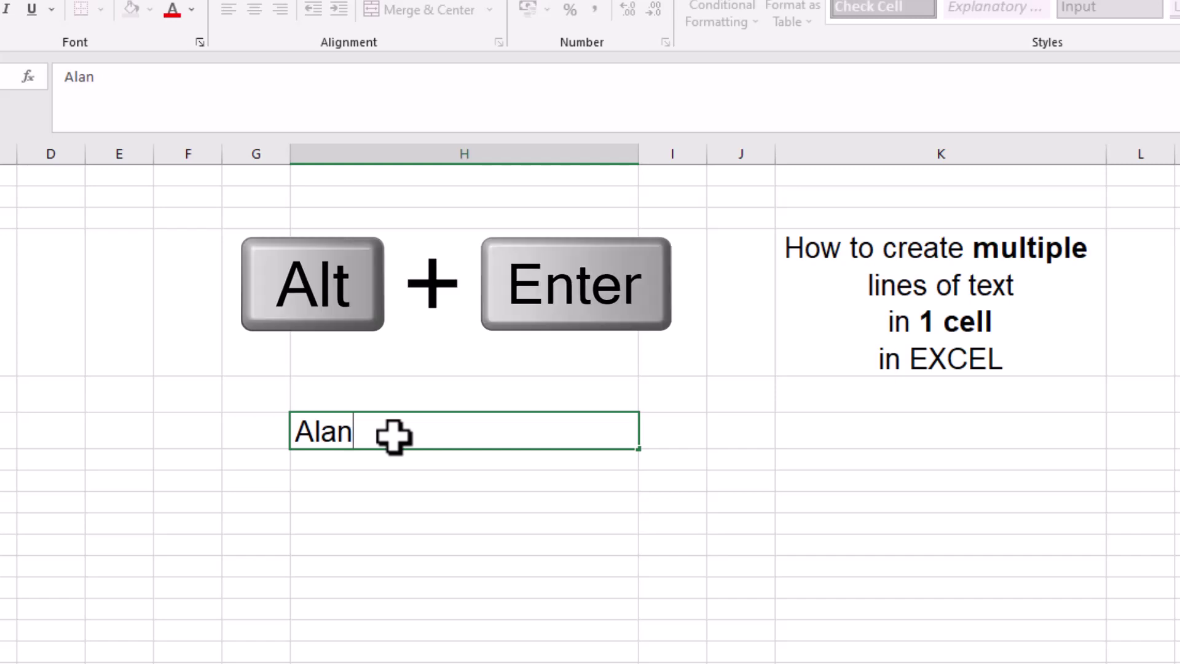
key("alt+Return")
type("John")
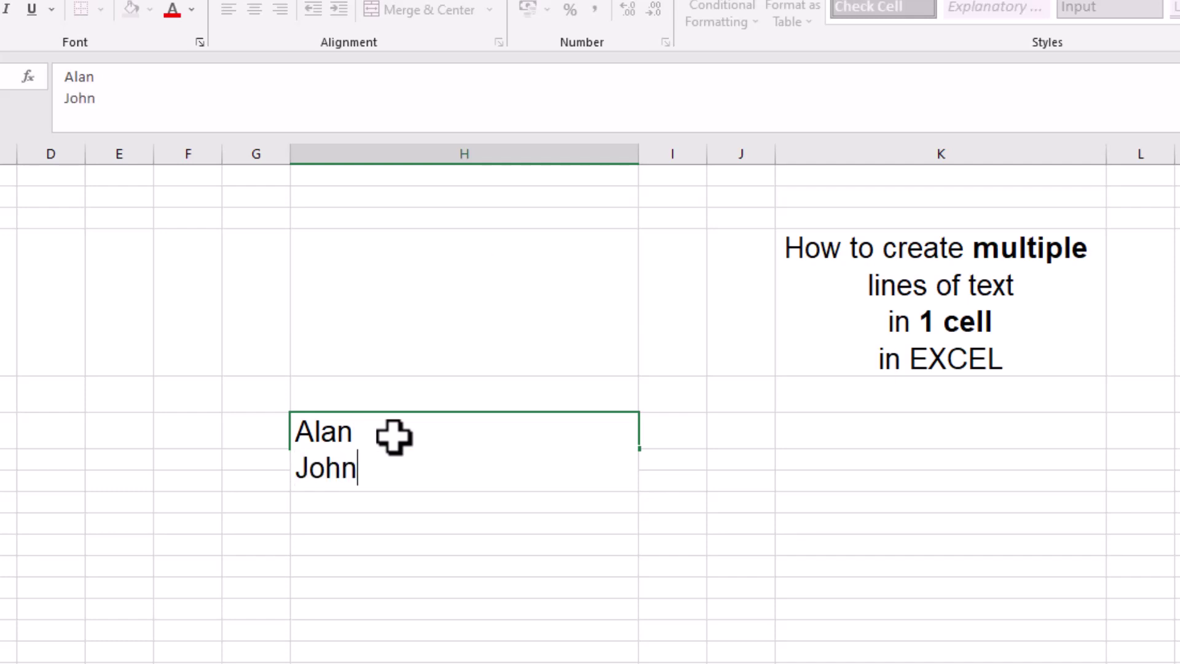
key("alt+Return")
type("Anu")
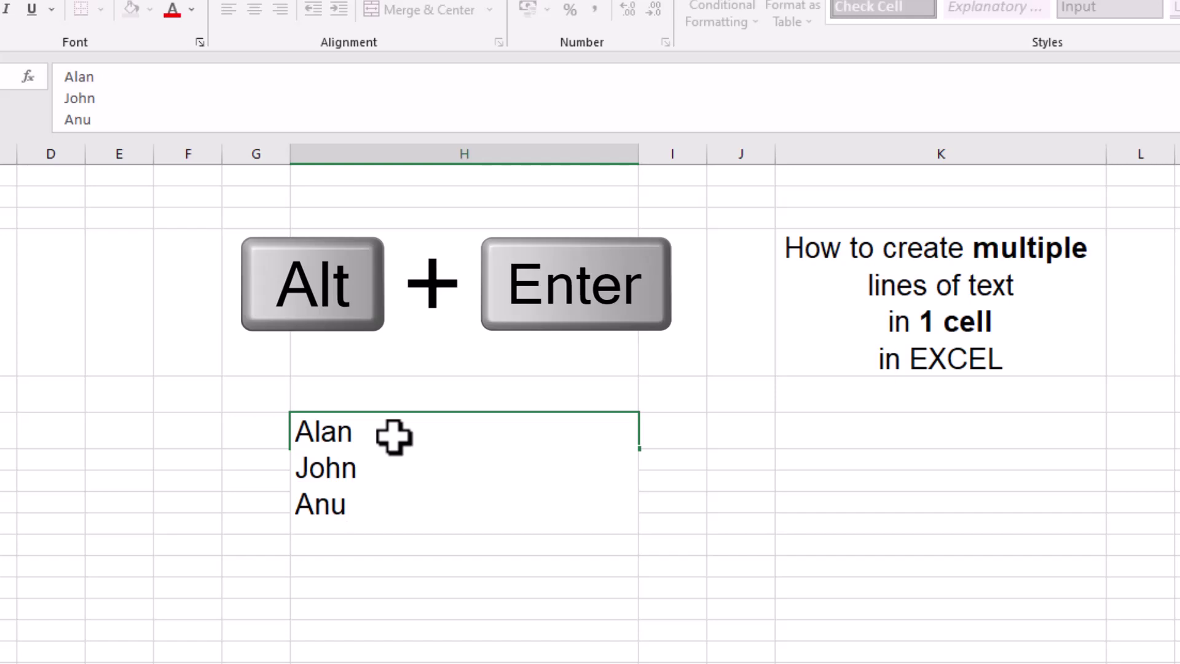
key("alt+Return")
type("Chris")
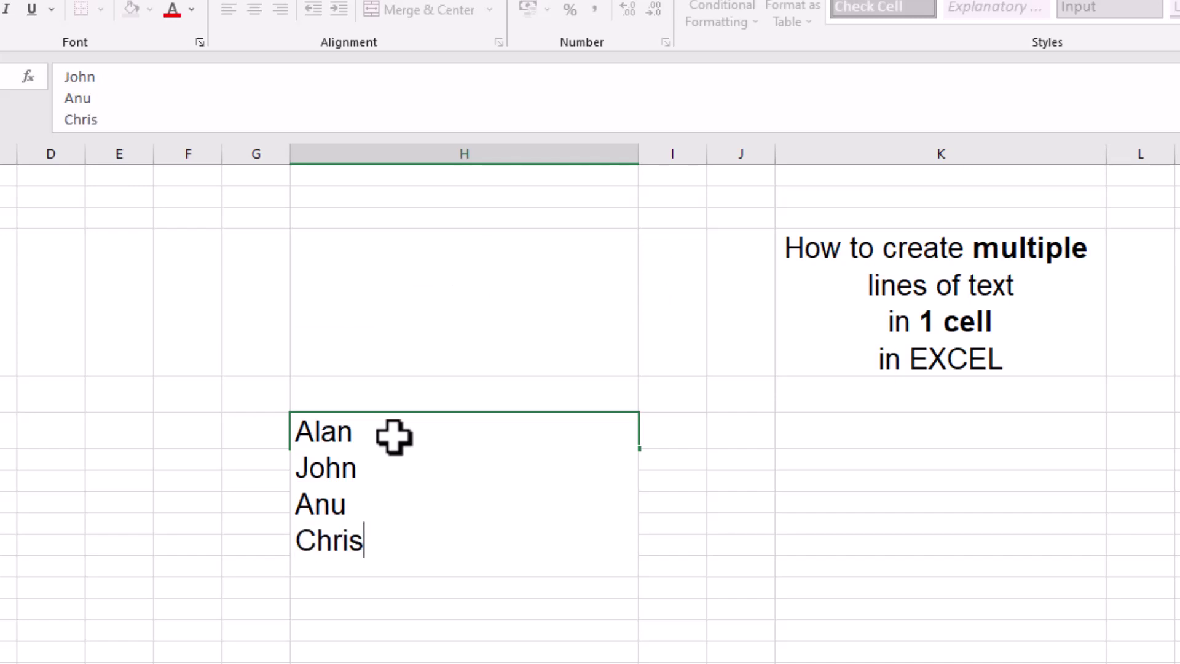
key("Return")
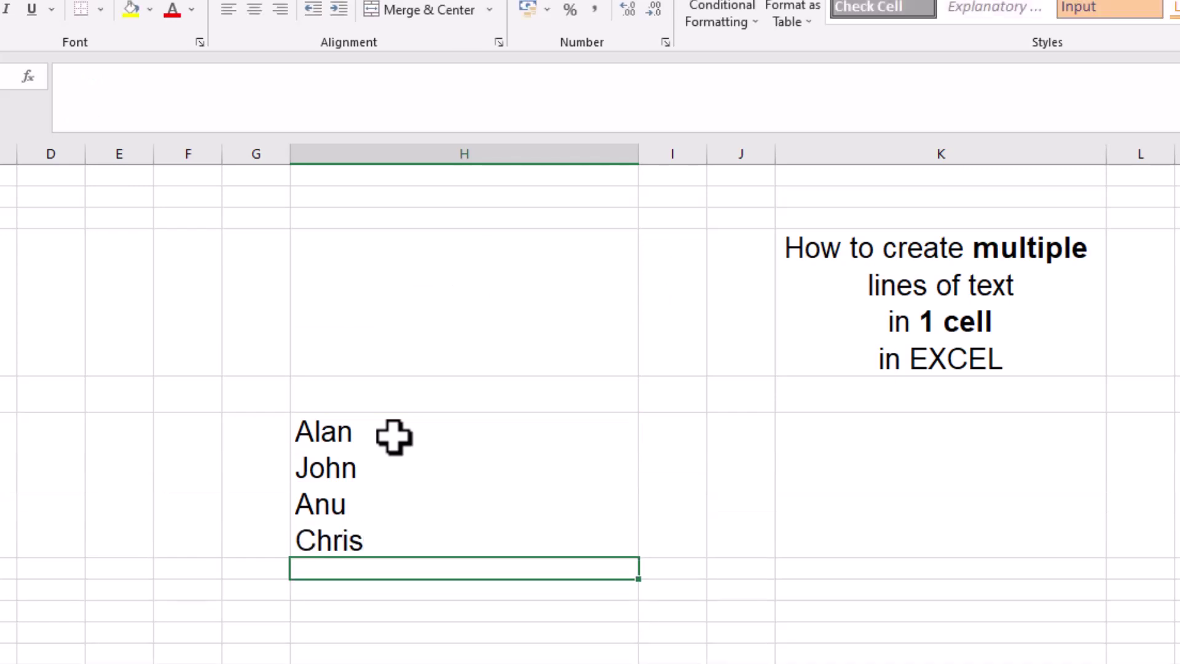
left_click(387, 504)
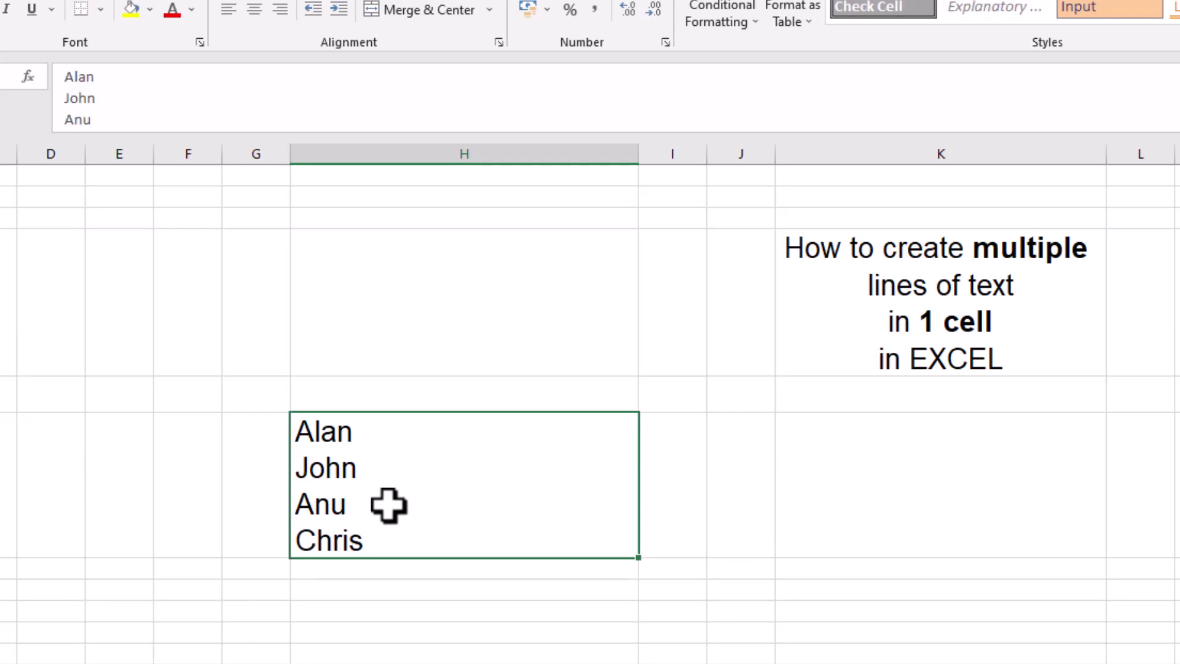
- Type Alan in the cell below the first list and enlarge its font to match
left_click(328, 594)
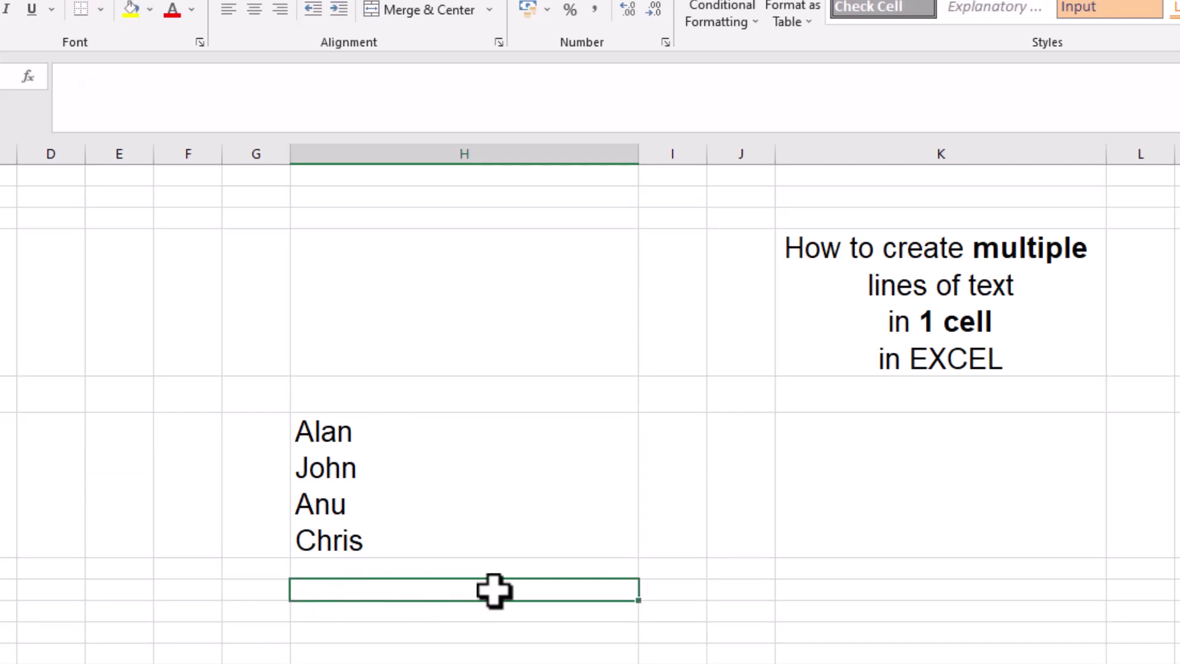
type("Alan")
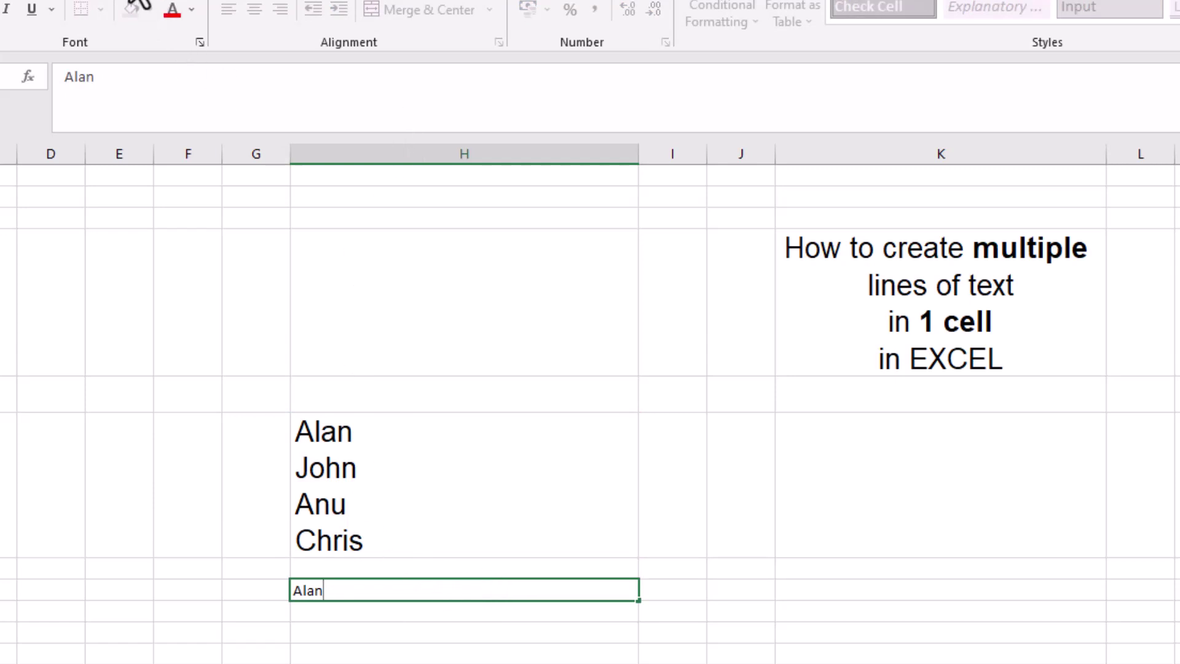
left_click(148, 3)
left_click(127, 190)
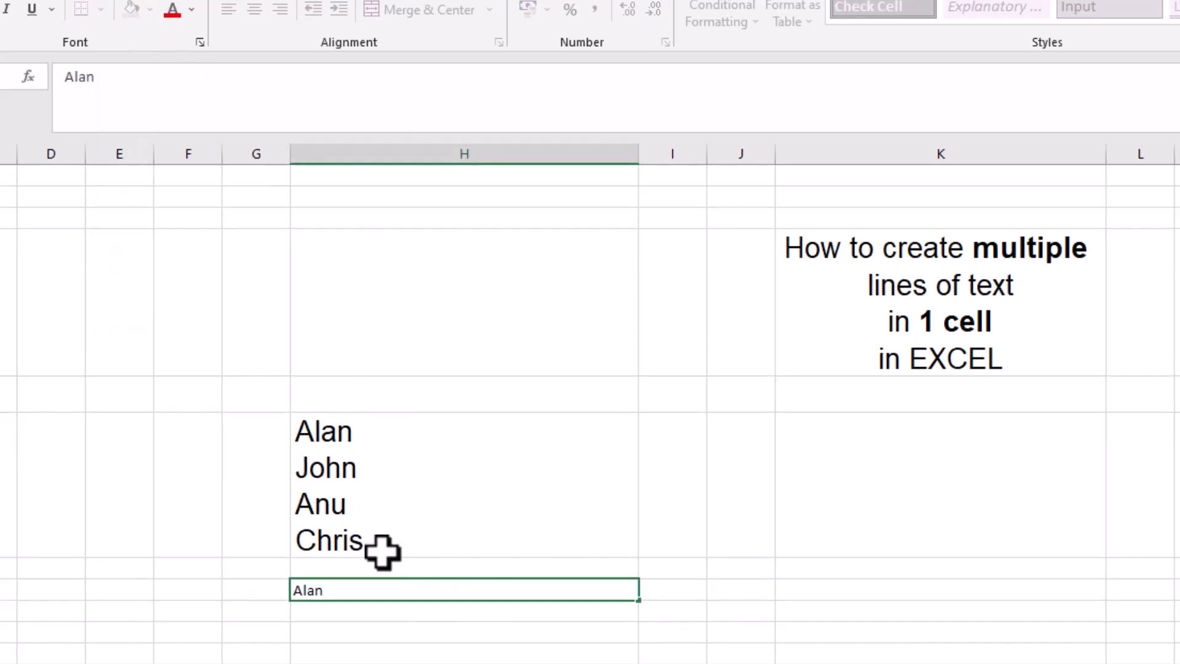
left_click(161, 155)
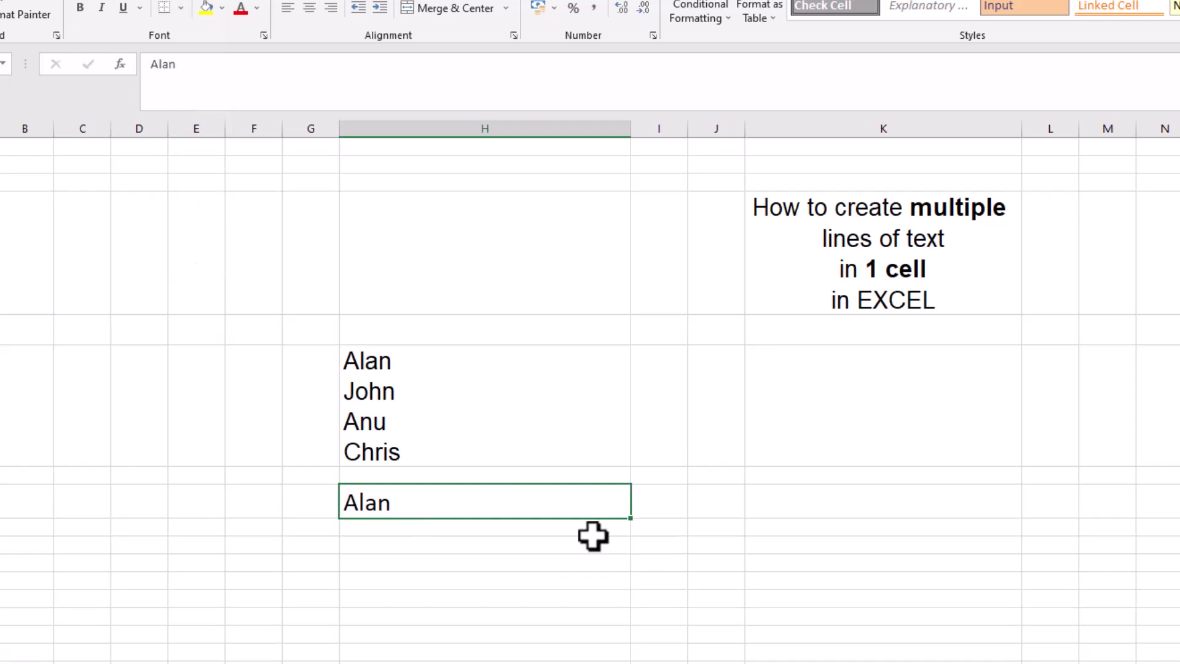
left_click(421, 526)
left_click(451, 504)
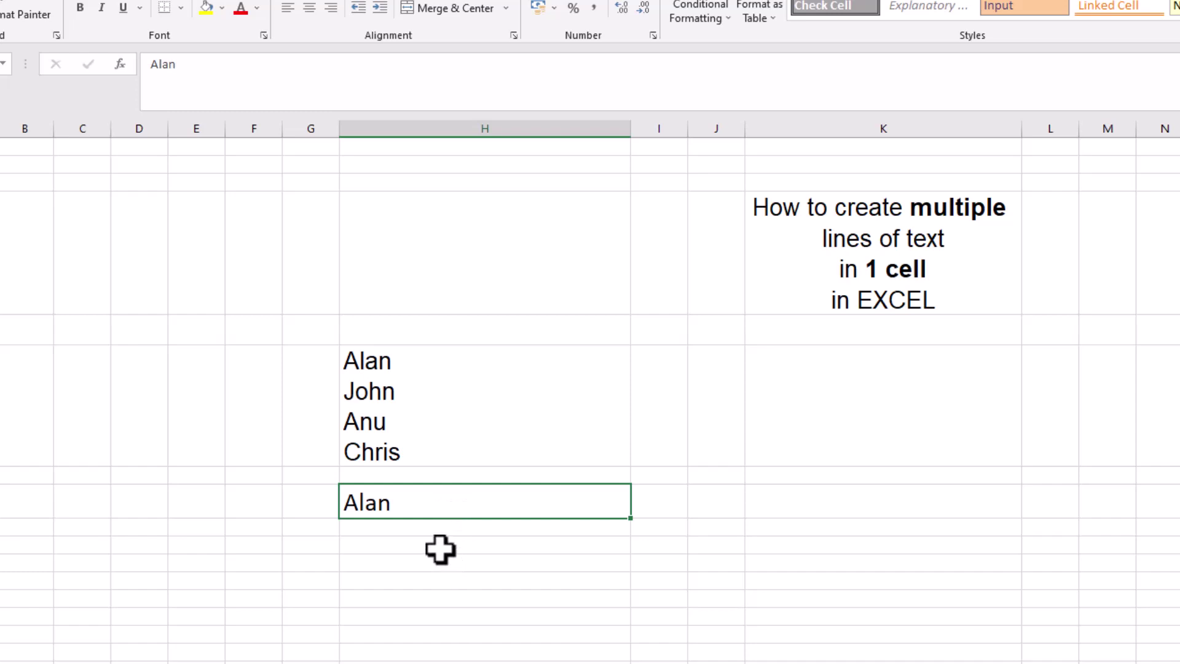
- Add Amit, Tinu and Sarah on new lines after Alan in that cell
left_click(203, 69)
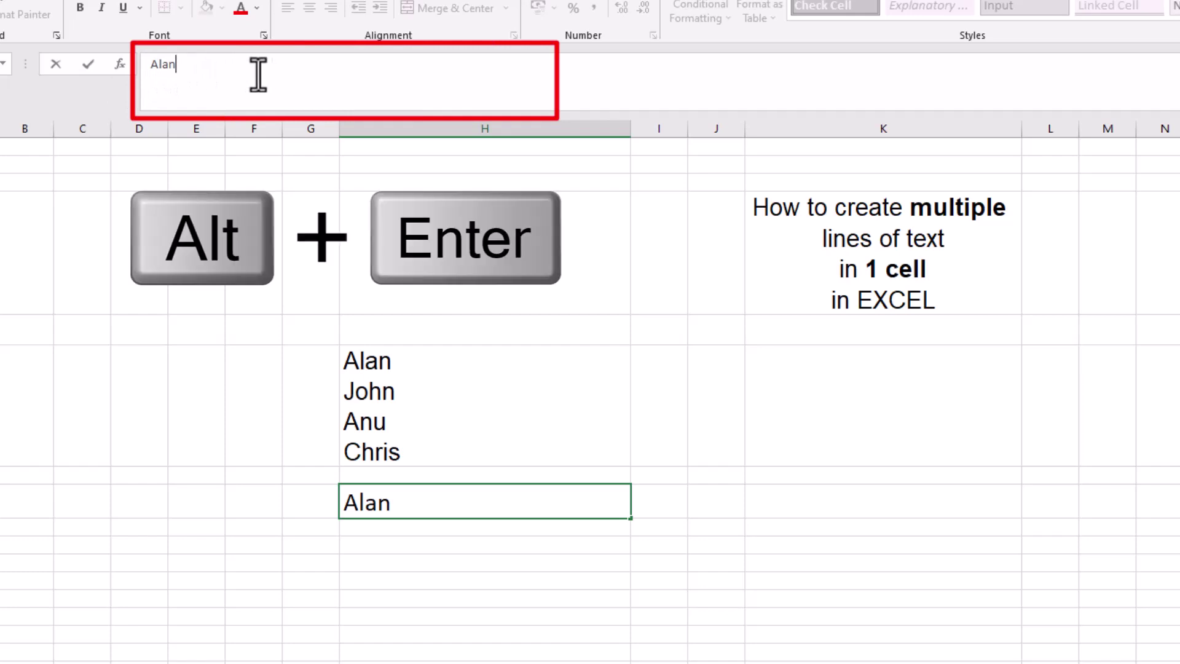
key("alt+Return")
type("Amit")
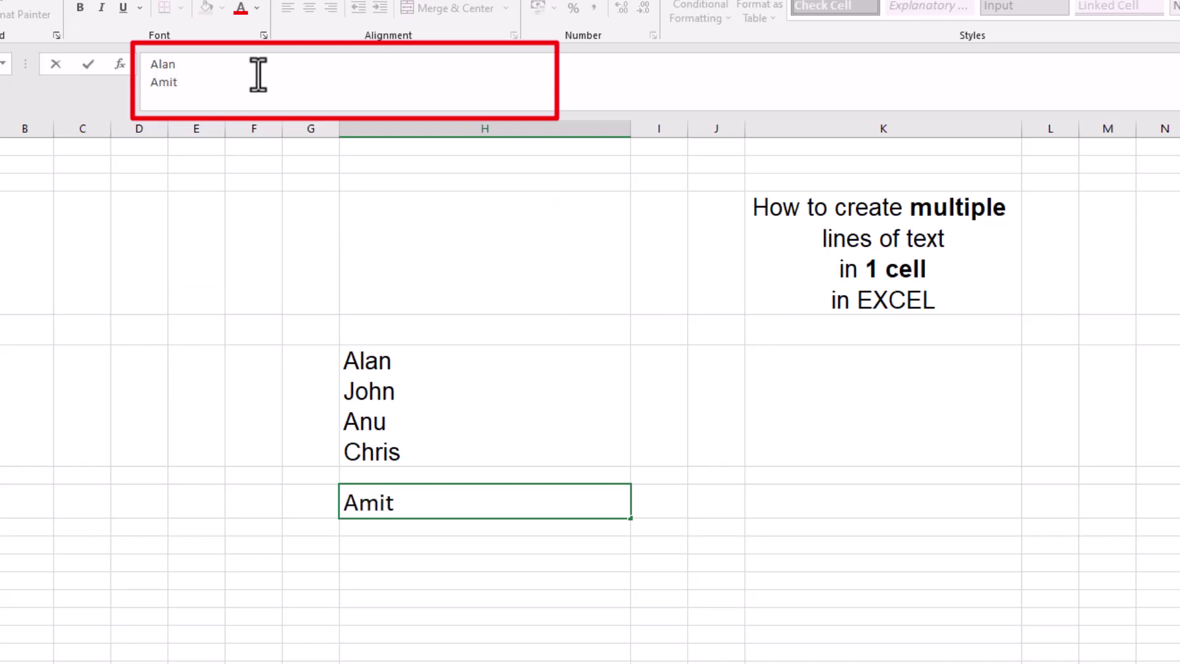
key("alt+Return")
type("Tinu")
key("alt+Return")
type("Sarah")
key("Return")
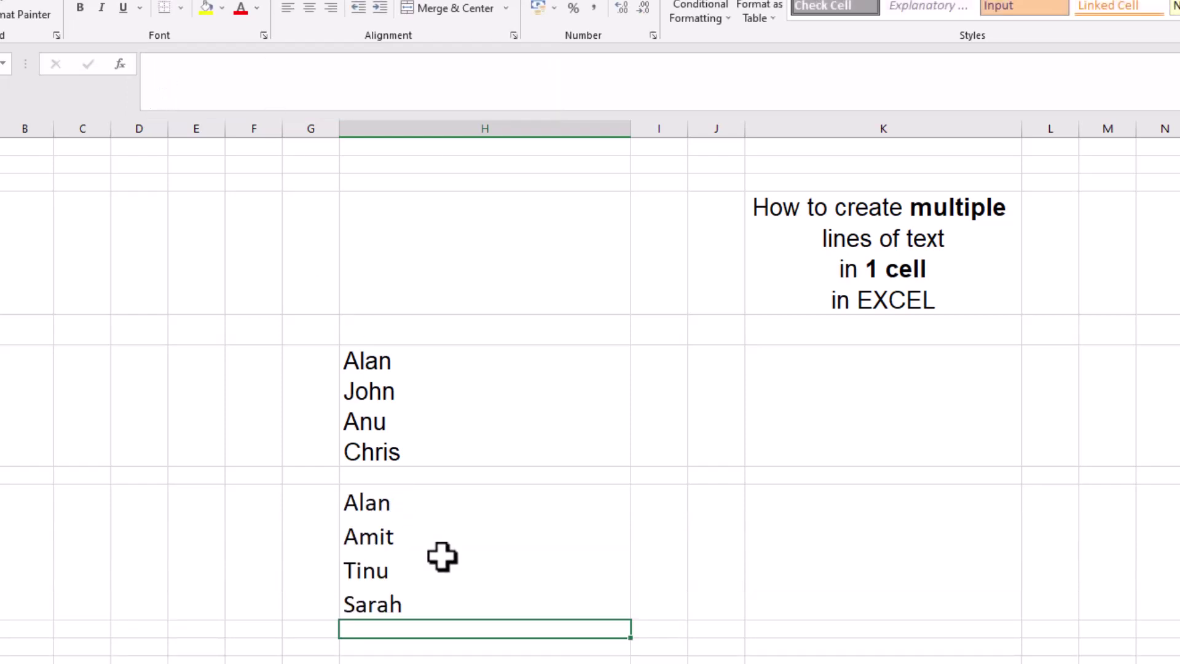
- Shrink the formula bar to one line with the Alan/Amit/Tinu/Sarah cell selected
left_click(442, 556)
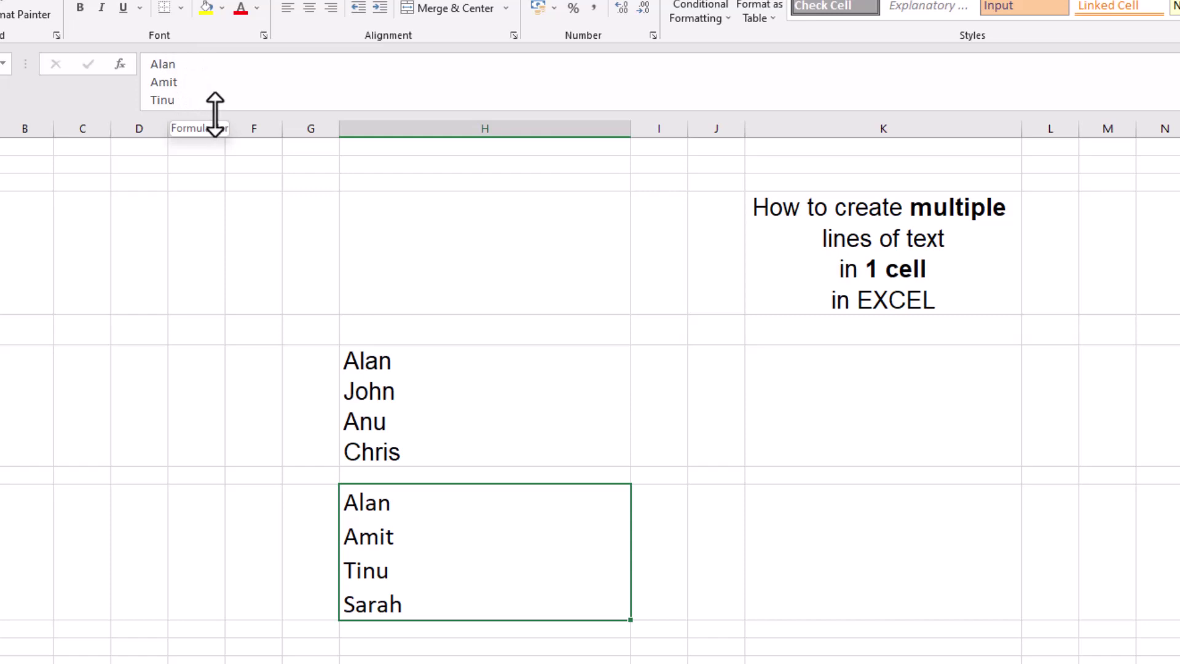
left_click_drag(215, 114, 215, 77)
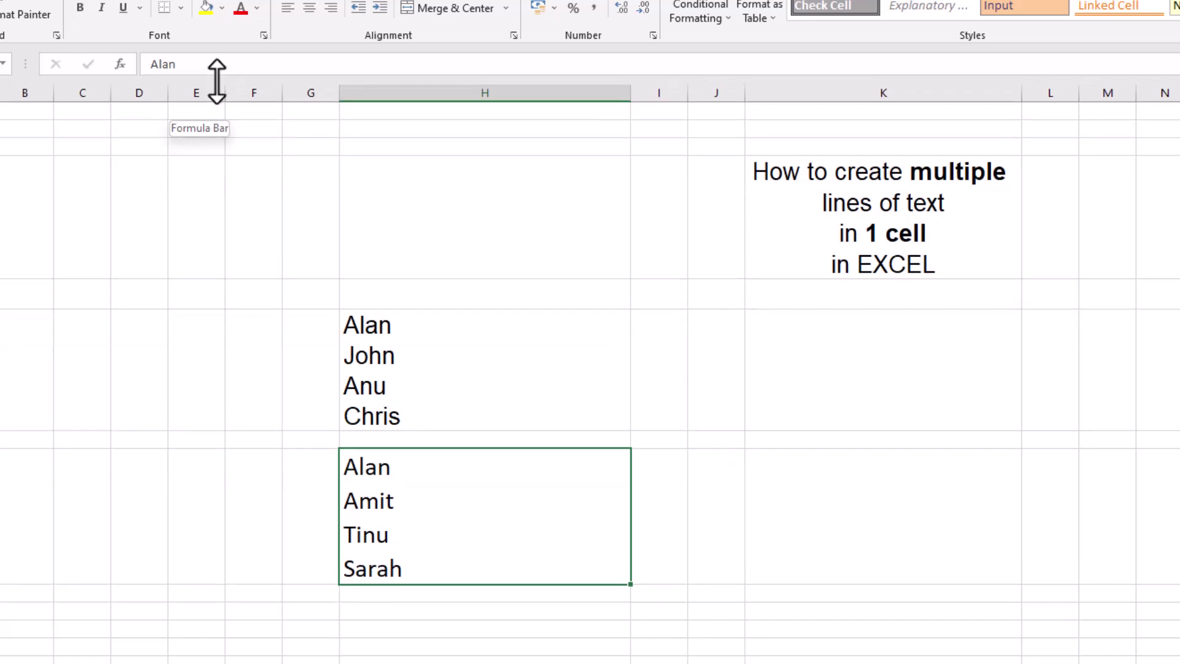
left_click(768, 593)
left_click(506, 547)
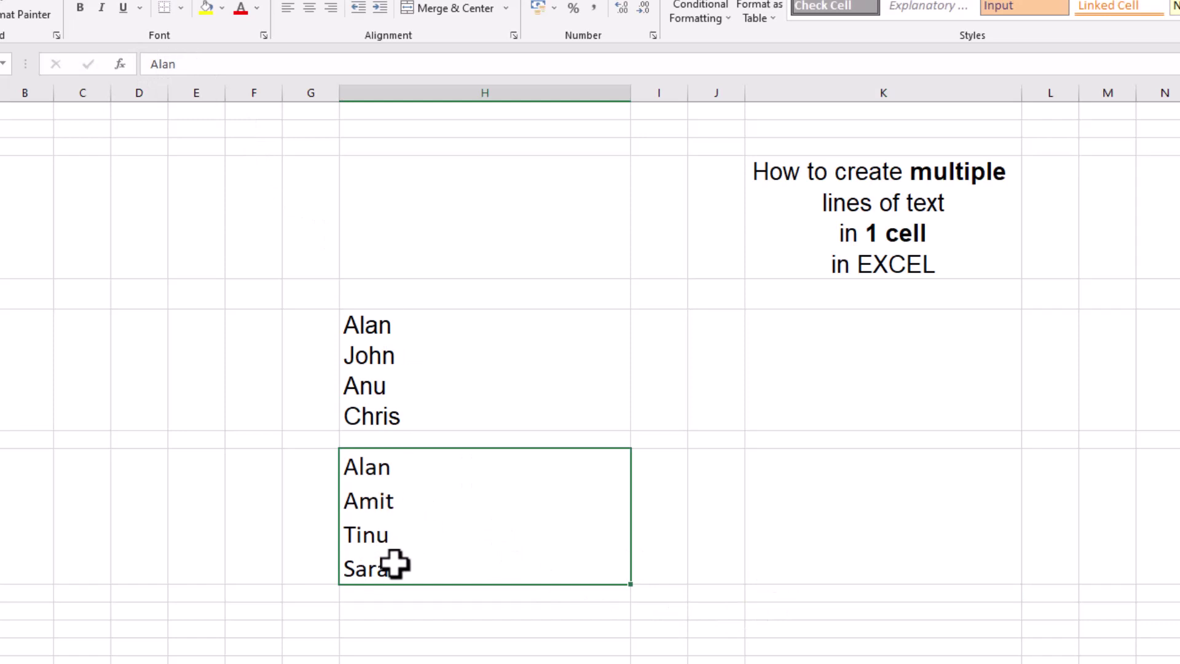
- With the Alan/Amit/Tinu/Sarah cell selected, deepen the formula bar to two lines showing Alan and Amit
key("Right")
key("Right")
key("Right")
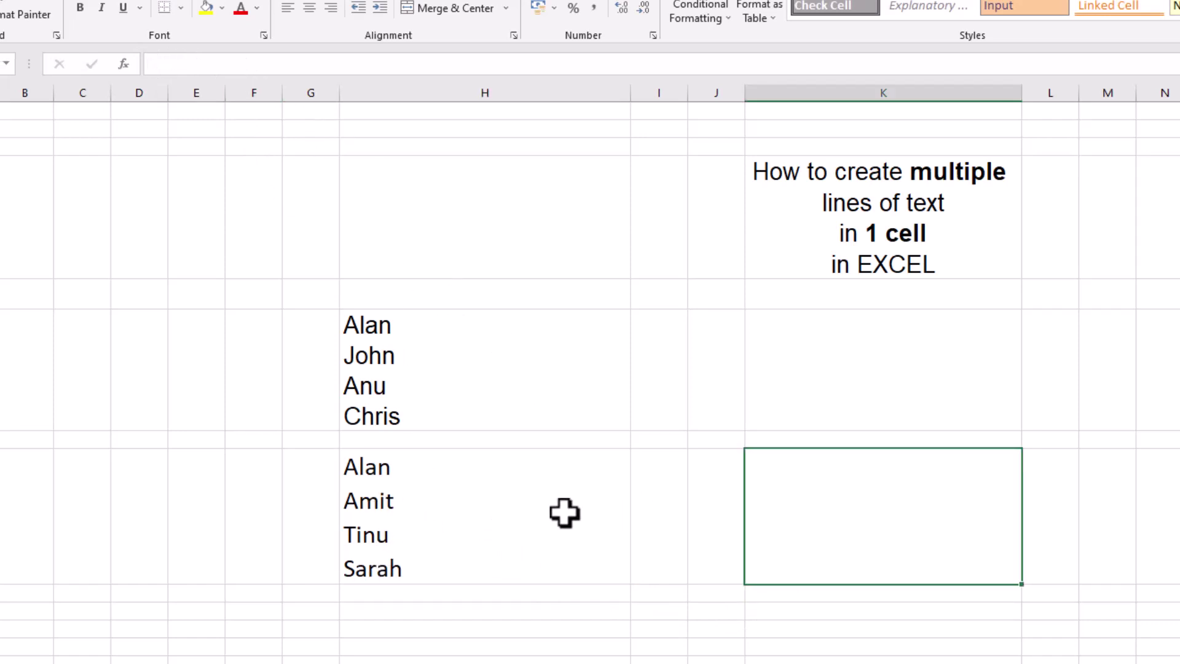
left_click(562, 514)
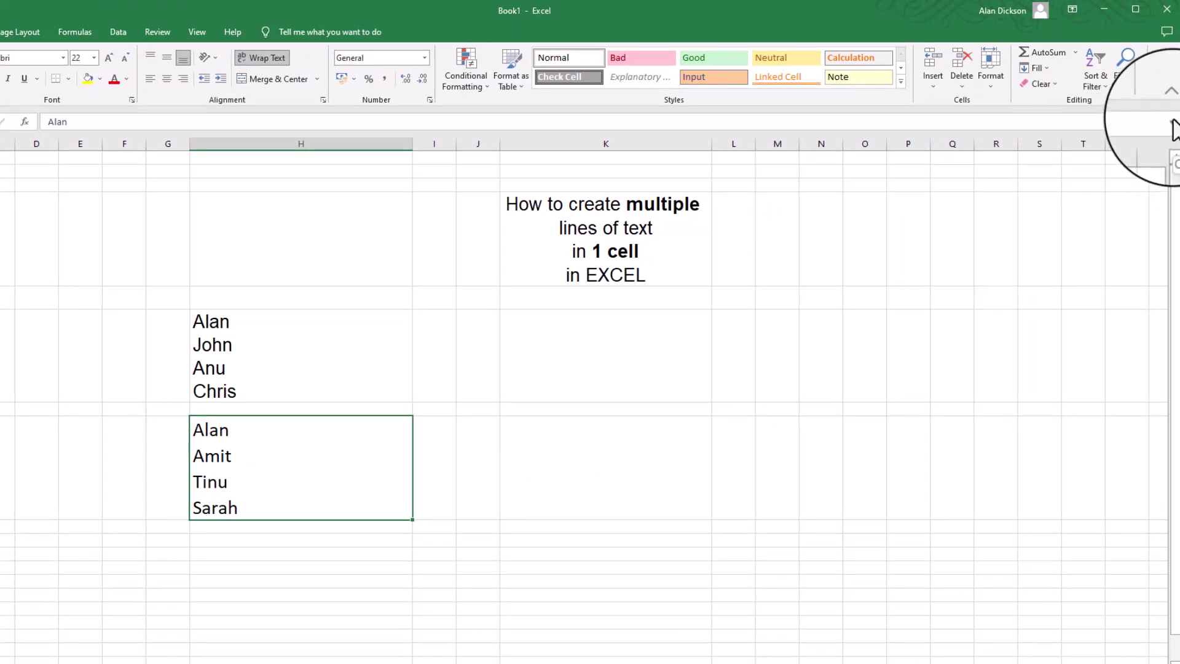
left_click(437, 490)
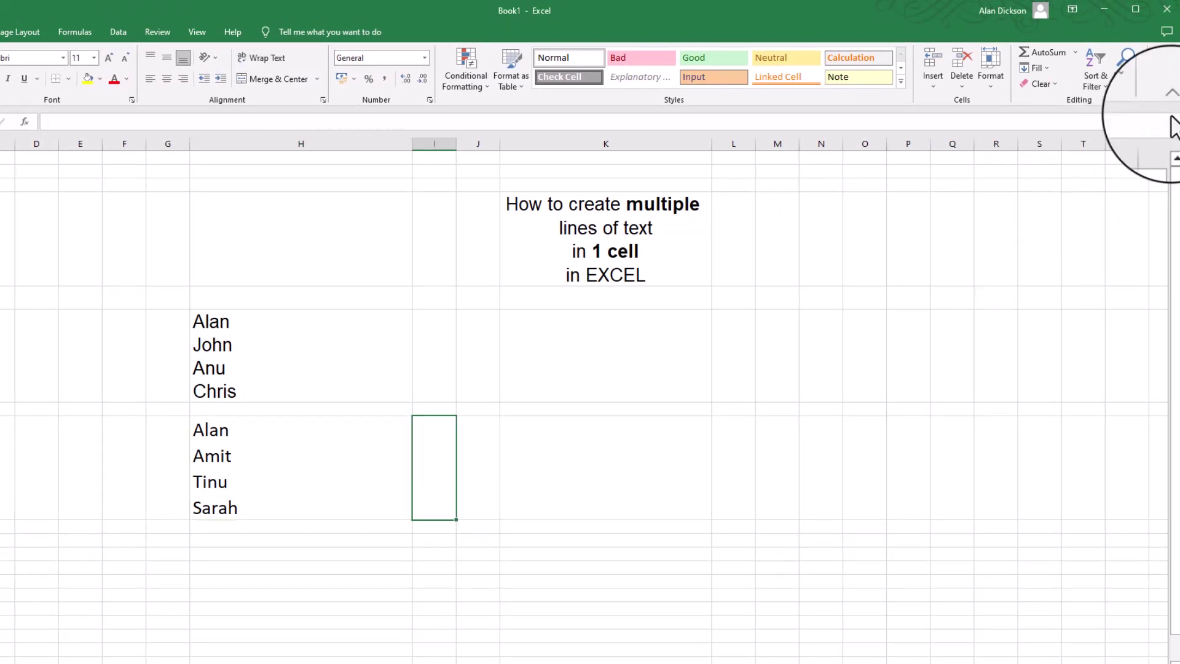
left_click(186, 480)
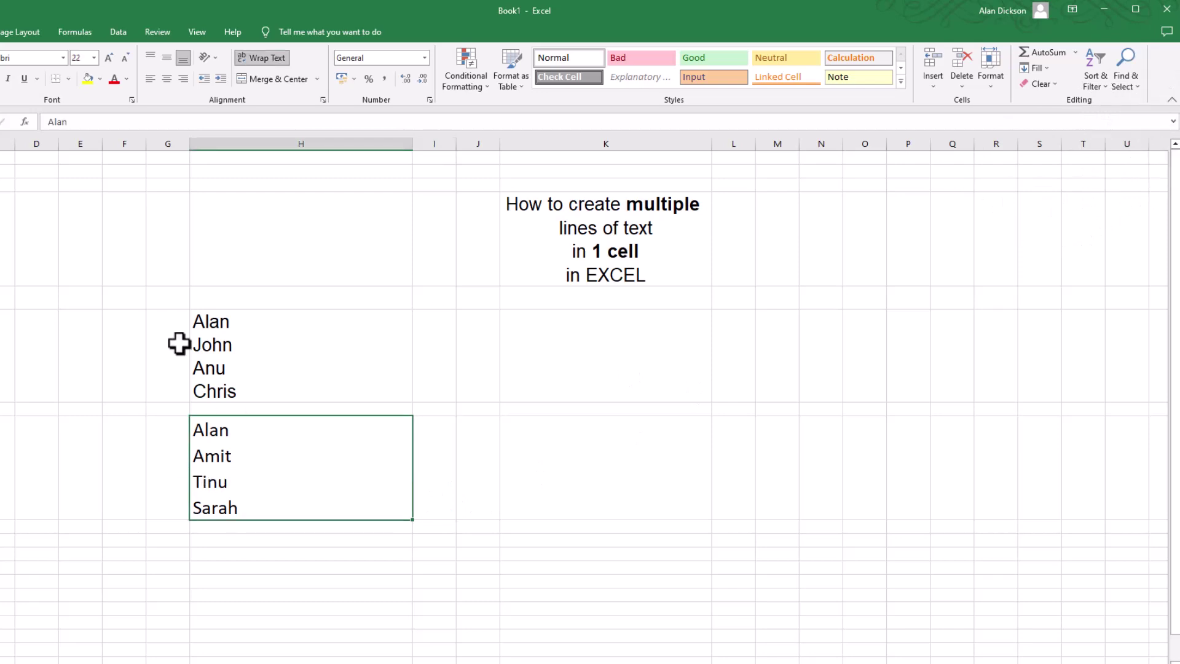
left_click(92, 128)
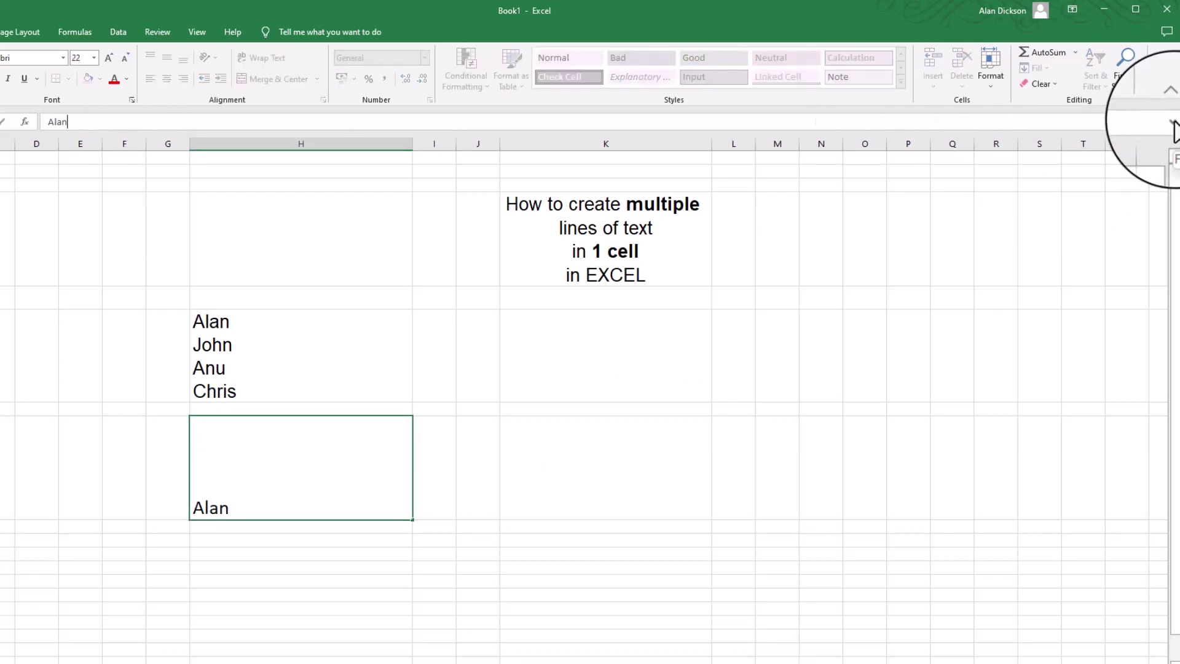
left_click(435, 451)
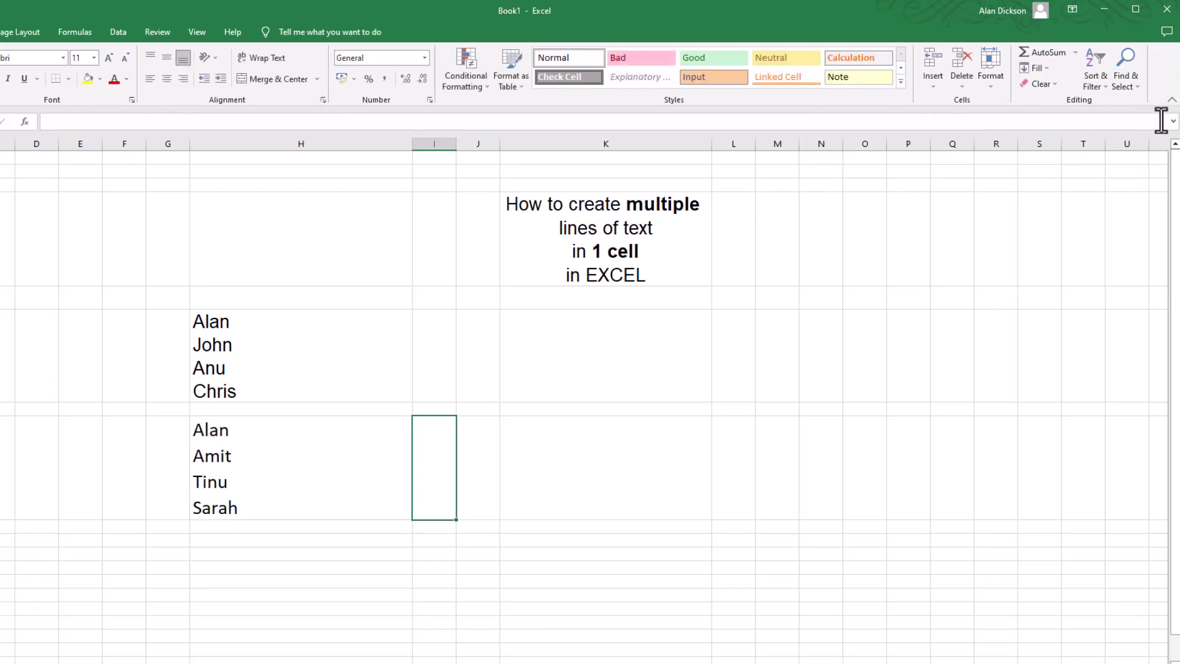
left_click(231, 459)
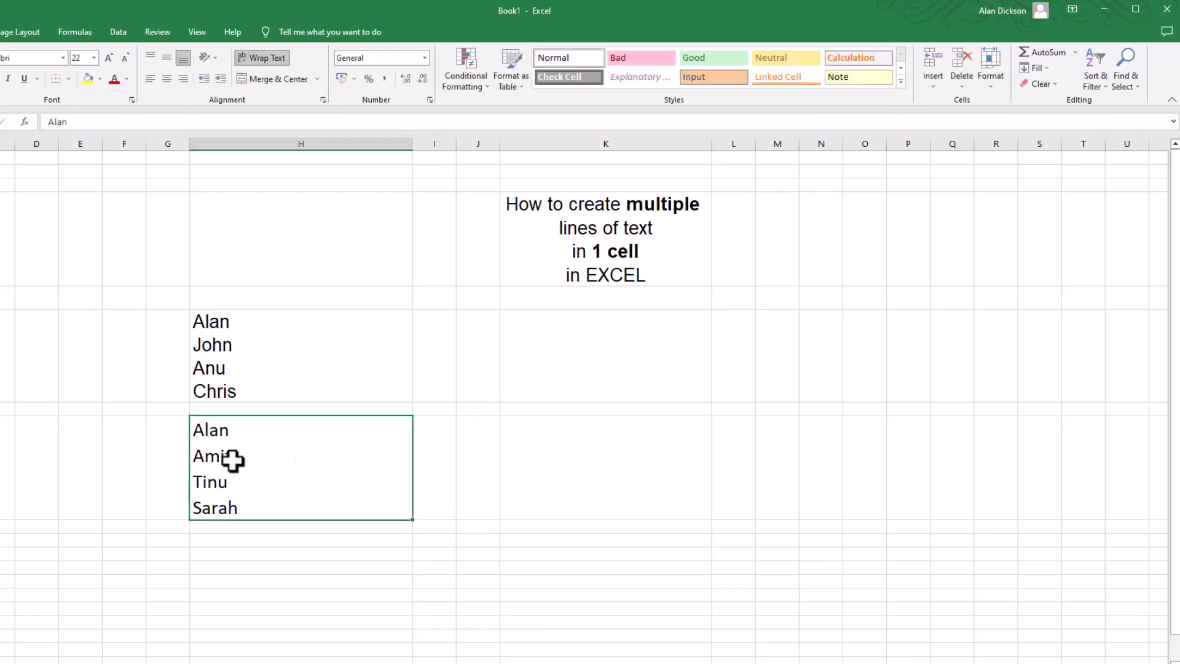
left_click_drag(1168, 132, 1171, 146)
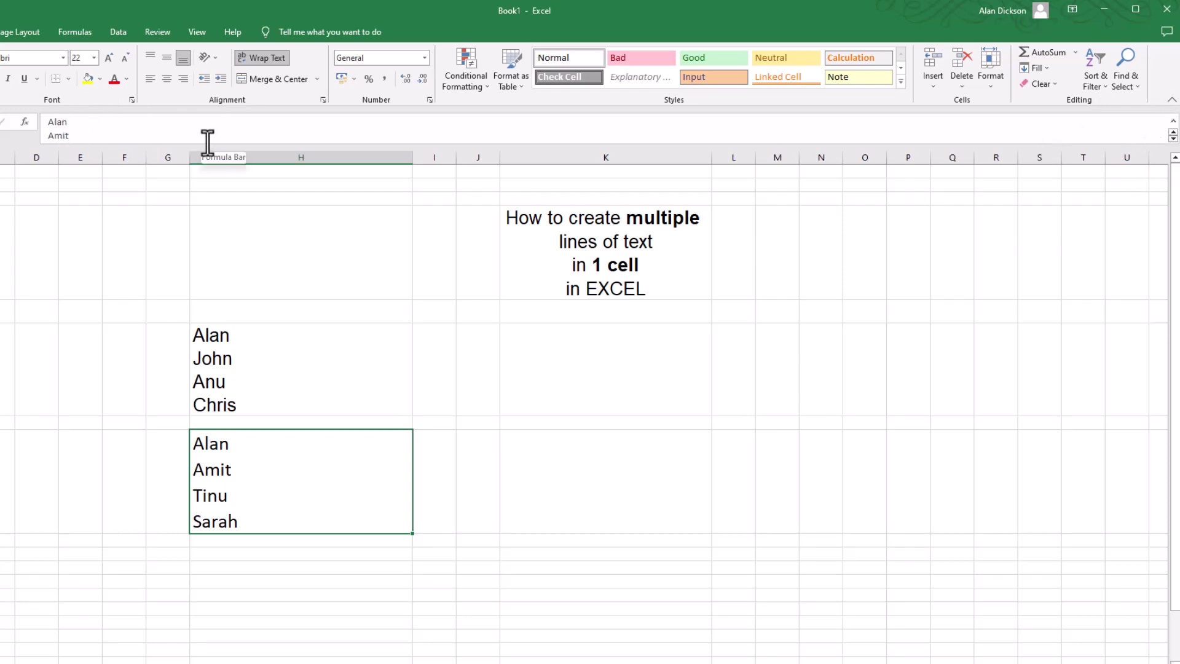
- Deepen the formula bar further and check each name cell and the title shows every line
left_click_drag(220, 146, 221, 197)
left_click(558, 442)
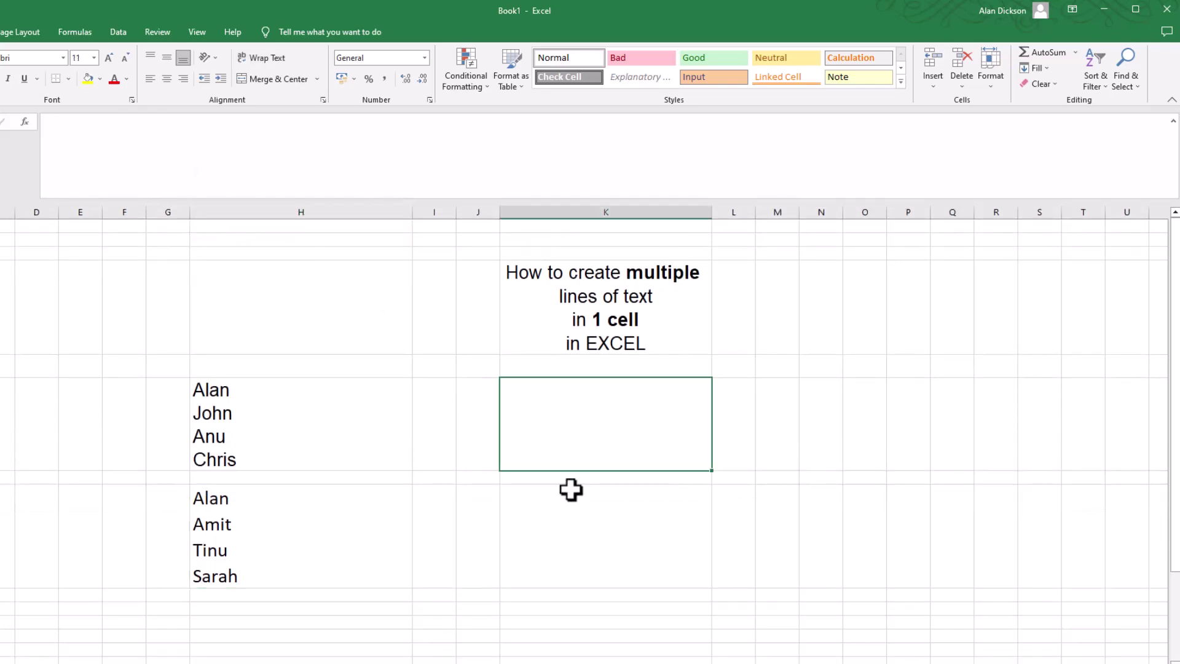
left_click(274, 442)
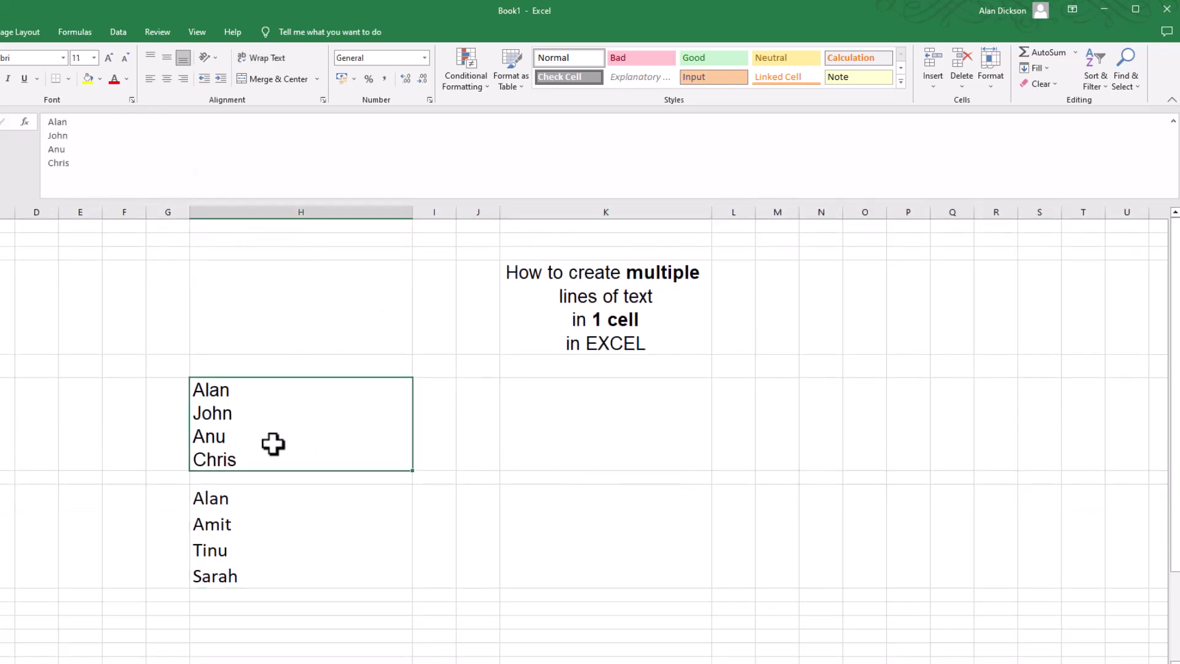
left_click(245, 551)
left_click(585, 315)
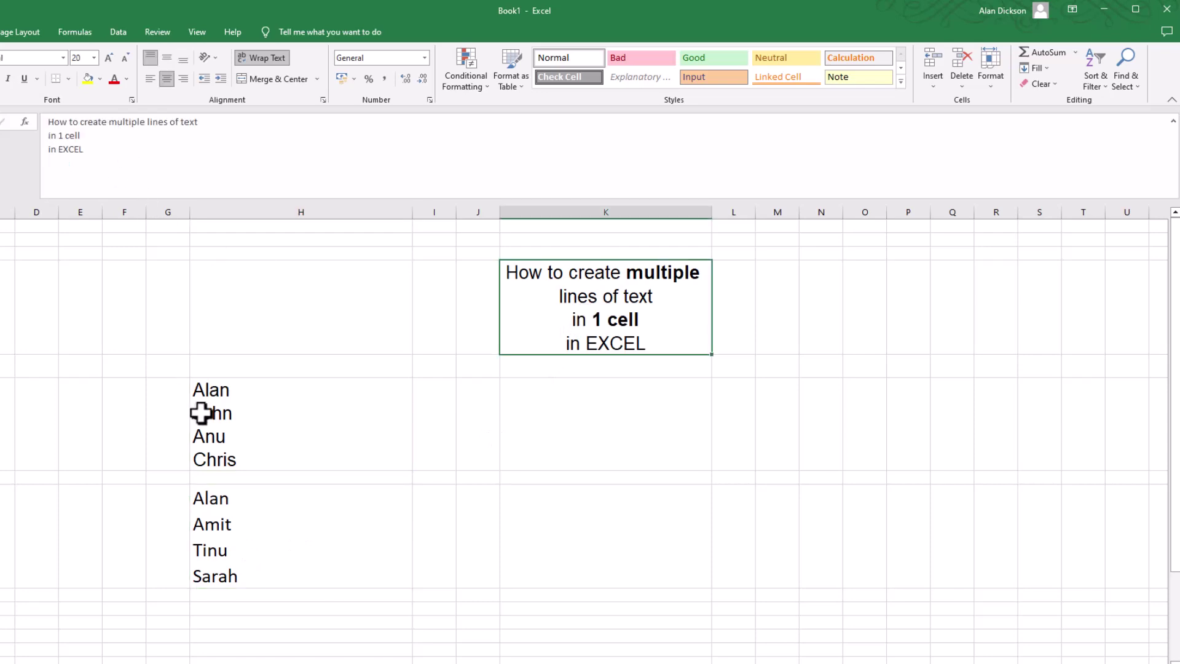
left_click(201, 415)
left_click(245, 536)
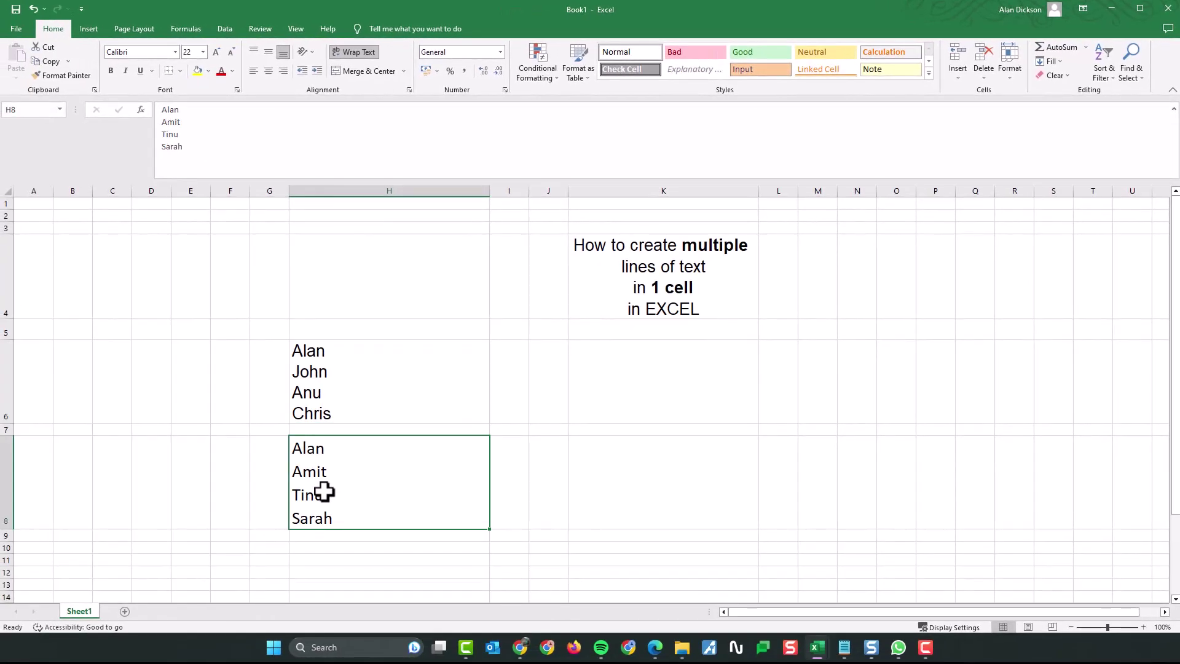